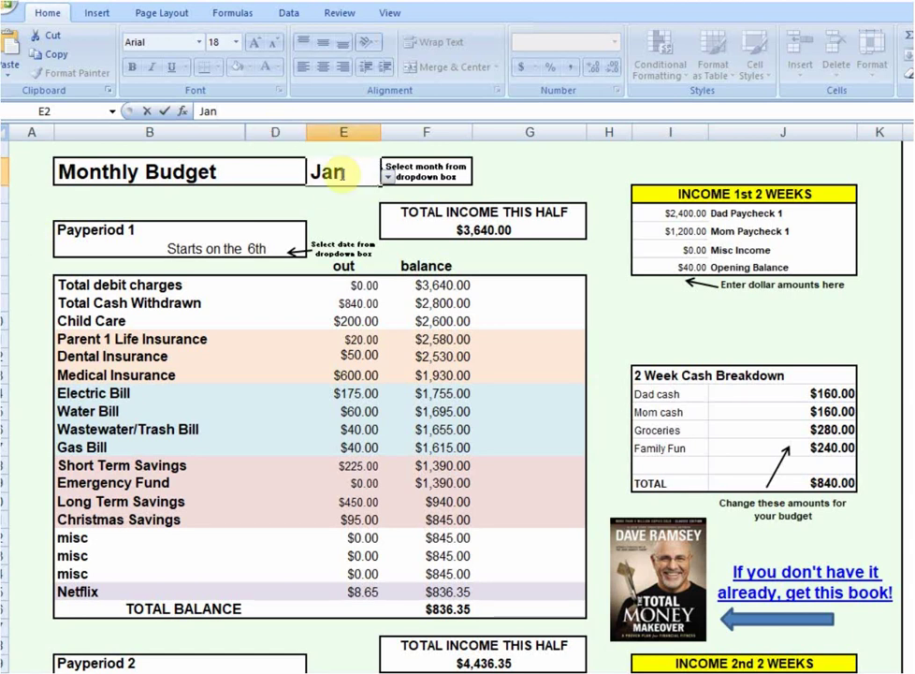
Change the month in cell E2 from Jan to June using its dropdown list
{"action": "left_click", "coordinate": [337, 173]}
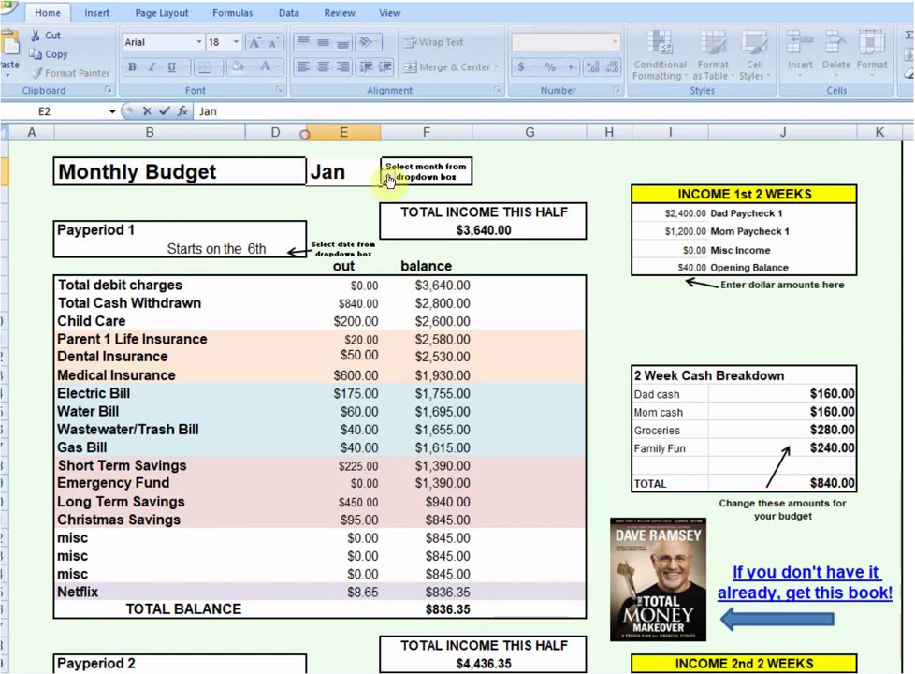
{"action": "left_click", "coordinate": [309, 141]}
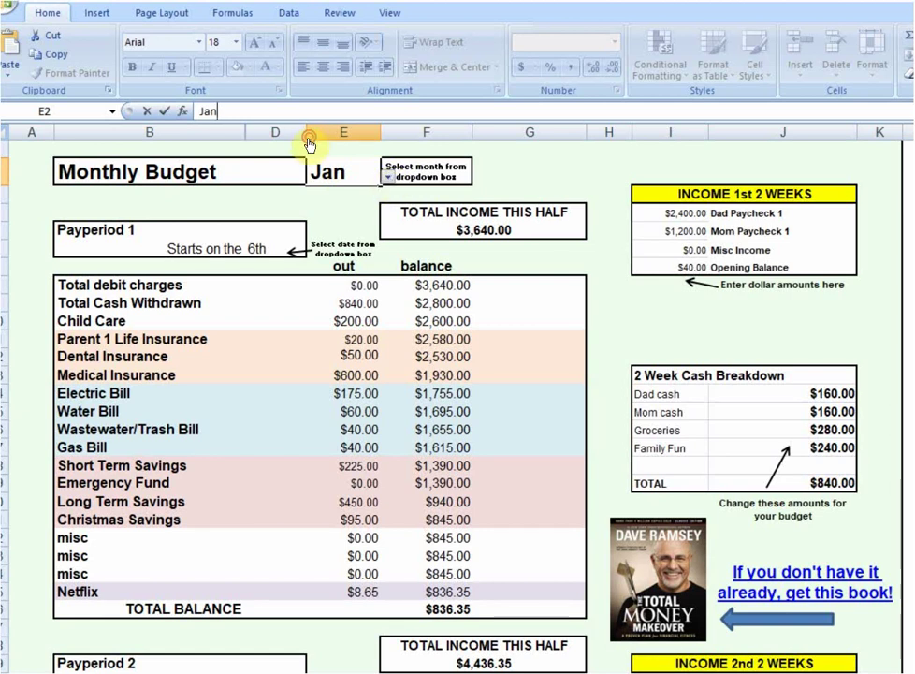
{"action": "left_click", "coordinate": [389, 178]}
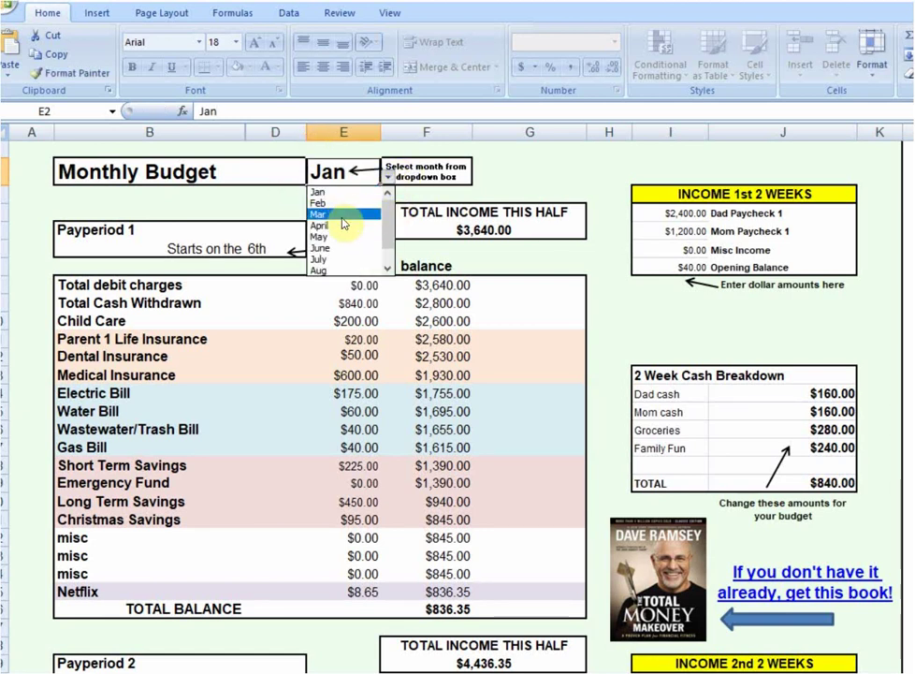
{"action": "scroll", "coordinate": [348, 245], "scroll_direction": "down", "scroll_amount": 1}
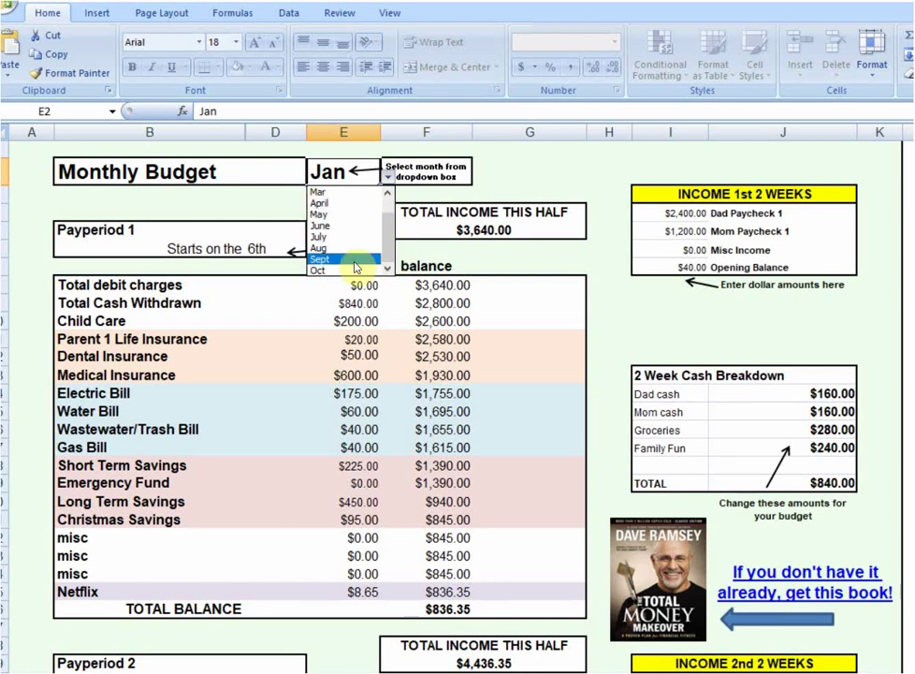
{"action": "left_click", "coordinate": [340, 224]}
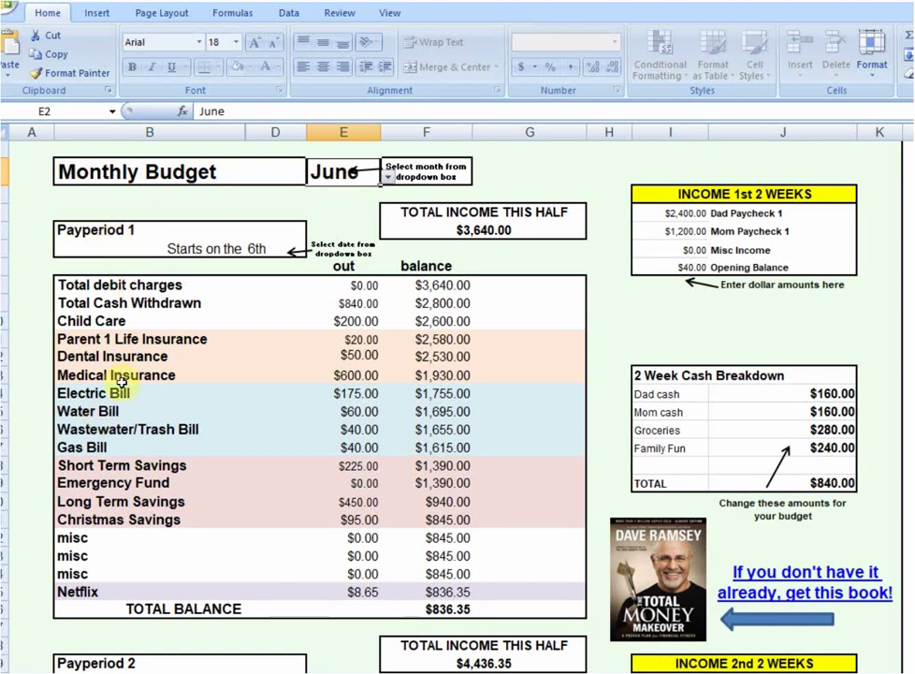
{"action": "left_click", "coordinate": [267, 248]}
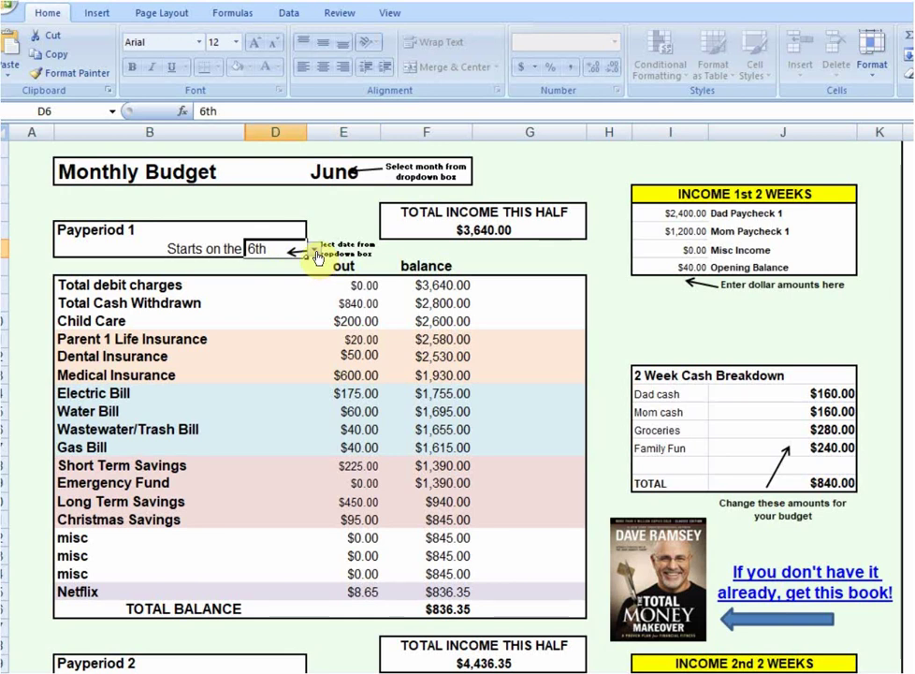
{"action": "left_click", "coordinate": [315, 251]}
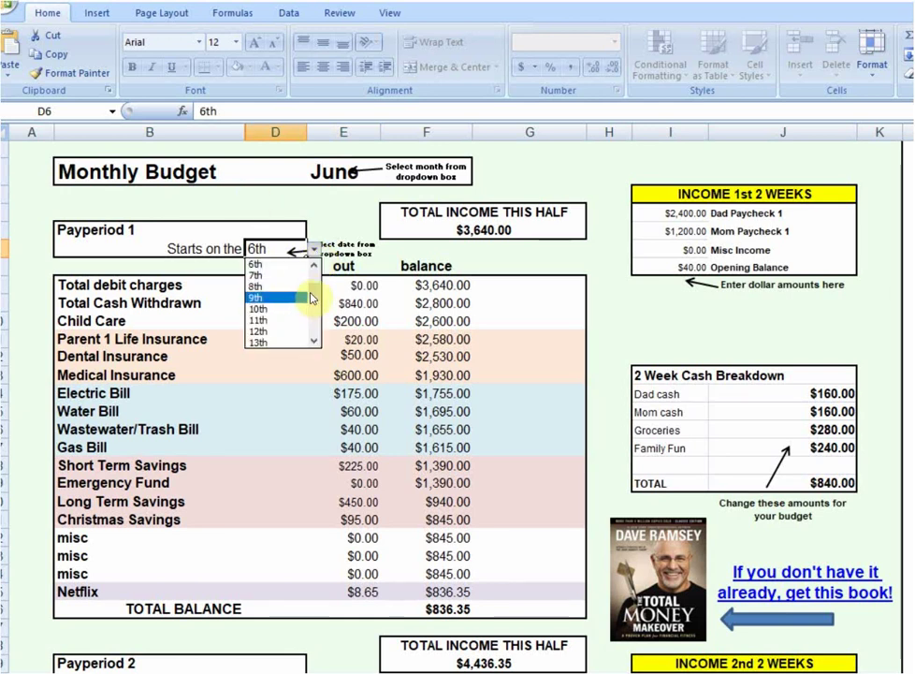
{"action": "key", "text": "Escape"}
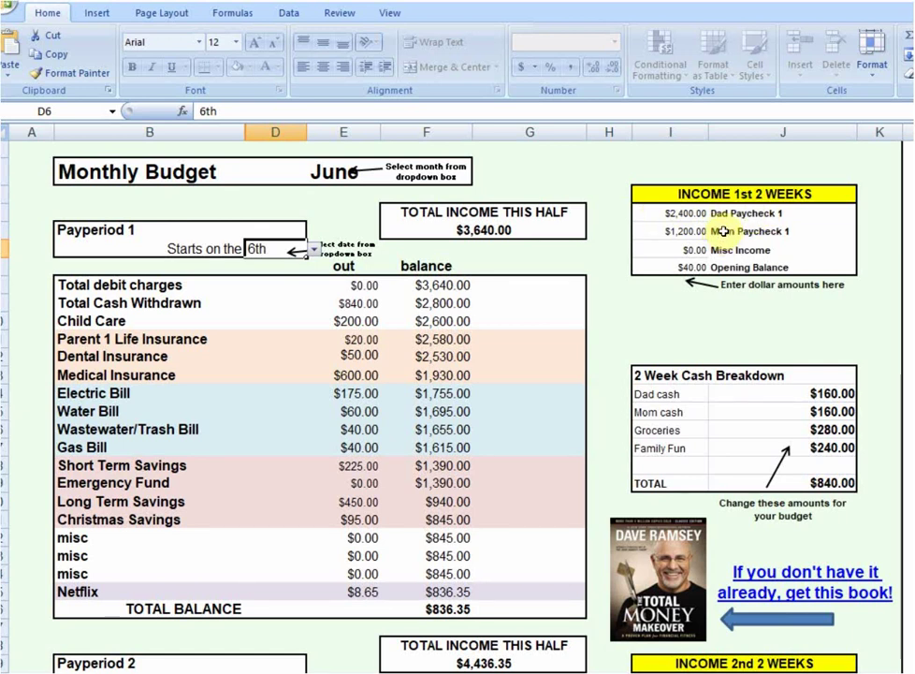
{"action": "left_click", "coordinate": [724, 231]}
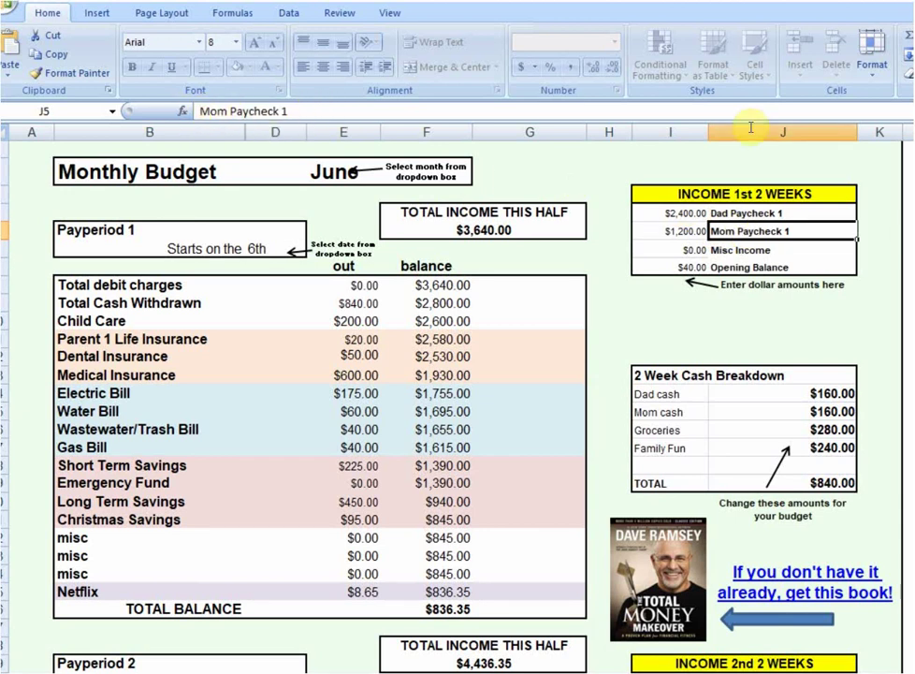
{"action": "left_click", "coordinate": [670, 214]}
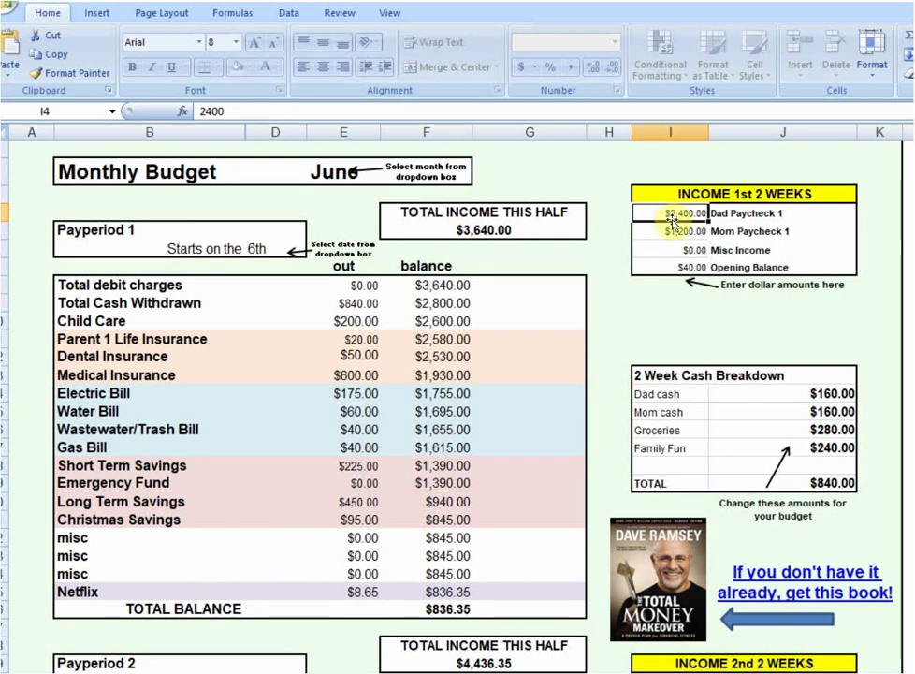
{"action": "left_click", "coordinate": [700, 269]}
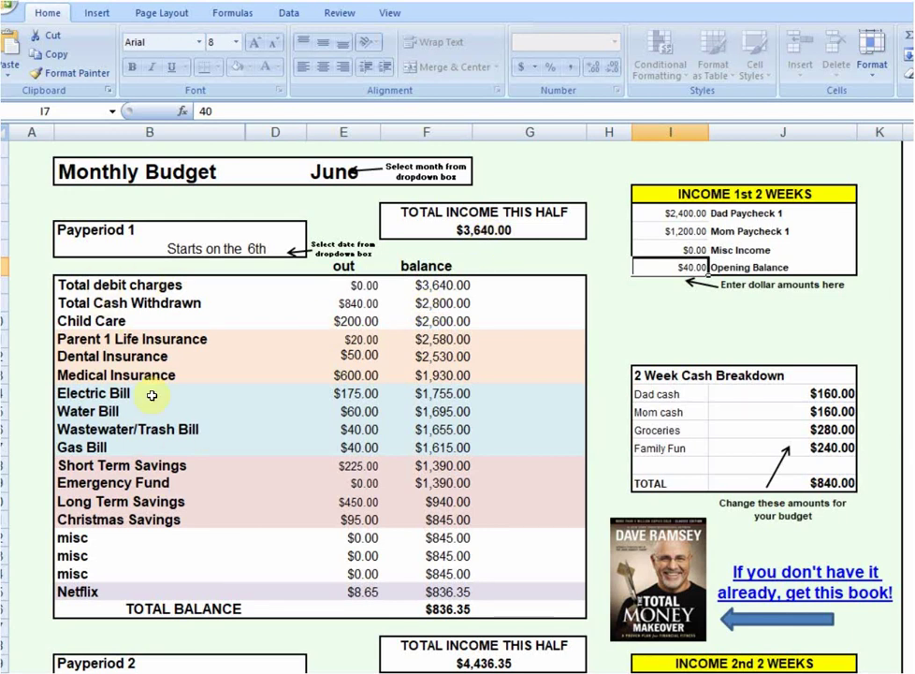
{"action": "left_click", "coordinate": [105, 321]}
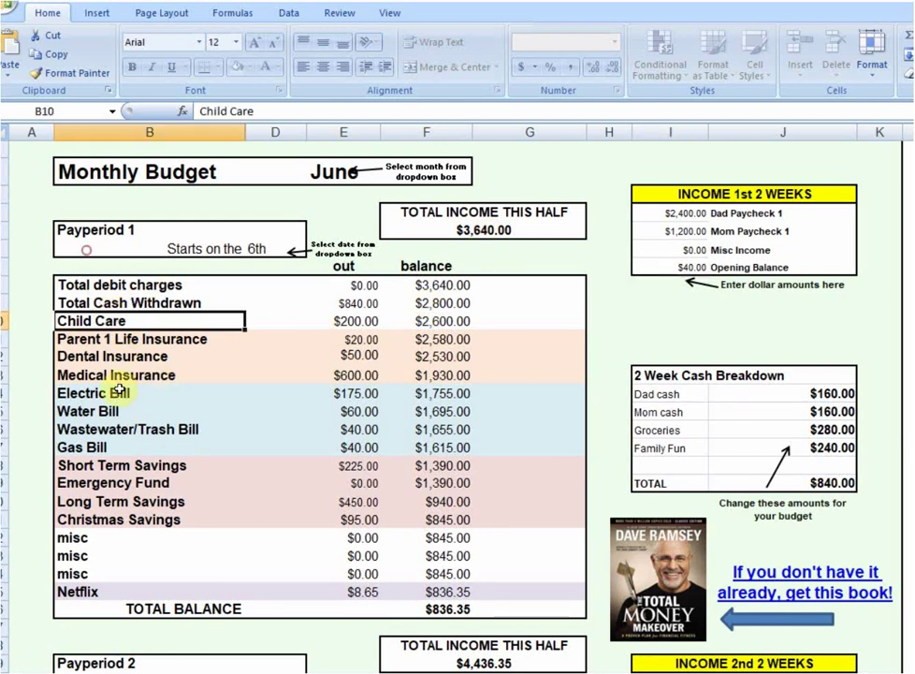
{"action": "left_click", "coordinate": [123, 339]}
{"action": "left_click", "coordinate": [122, 359]}
{"action": "left_click", "coordinate": [123, 375]}
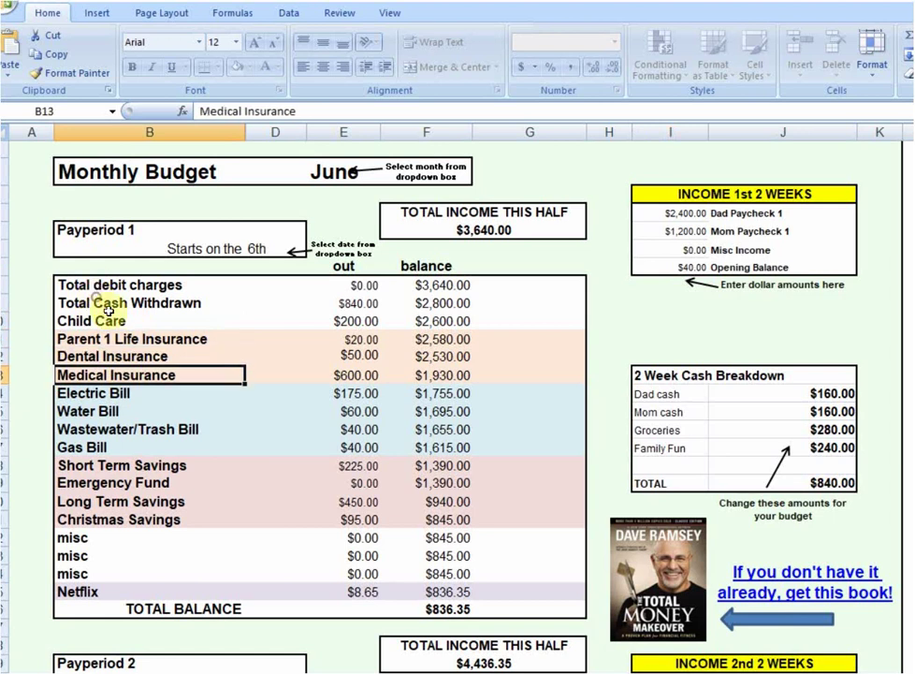
{"action": "left_click", "coordinate": [106, 410]}
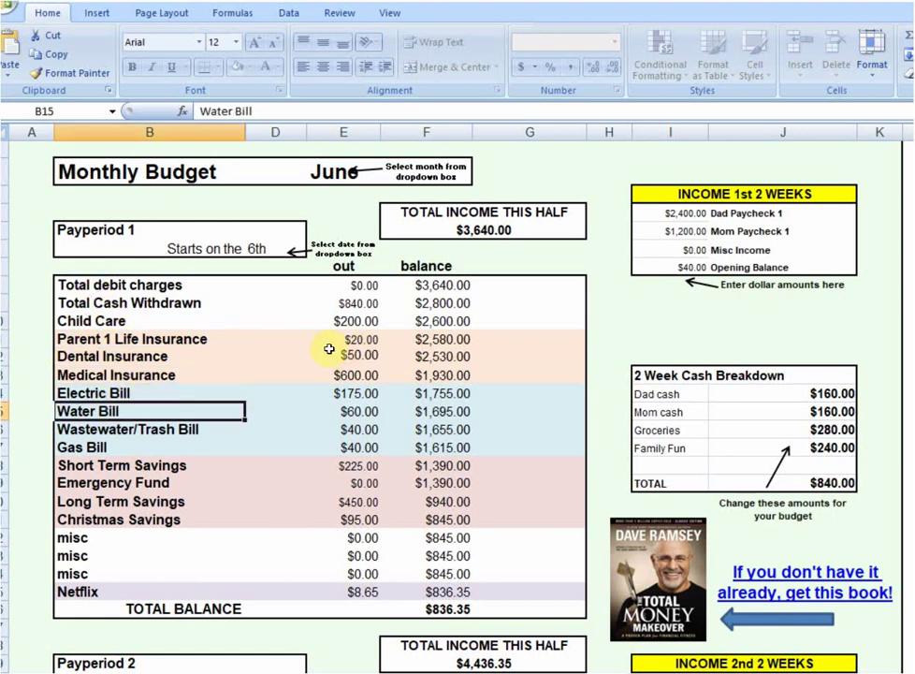
{"action": "left_click", "coordinate": [131, 324]}
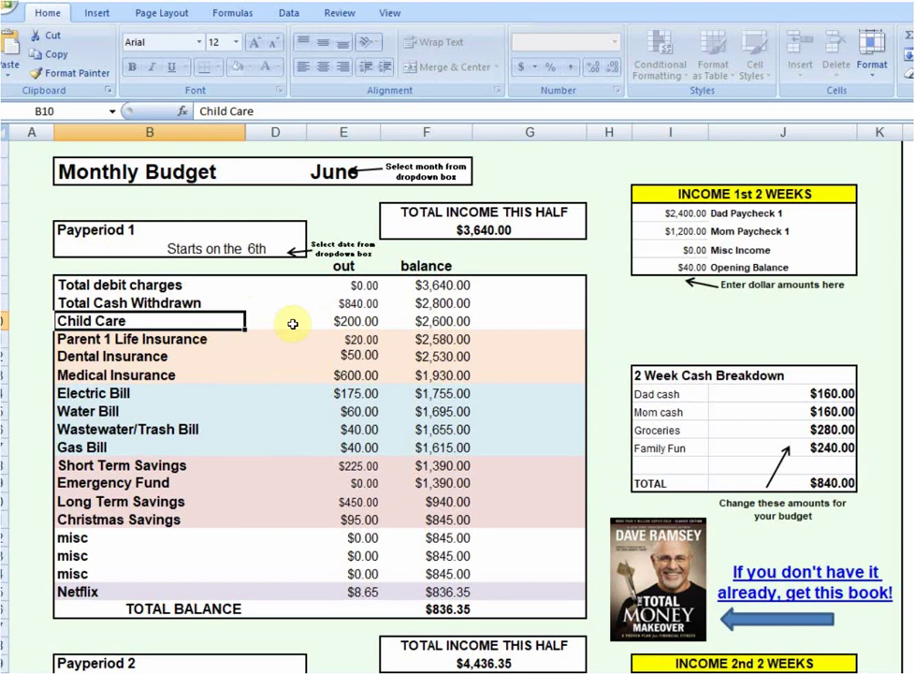
{"action": "left_click", "coordinate": [348, 323]}
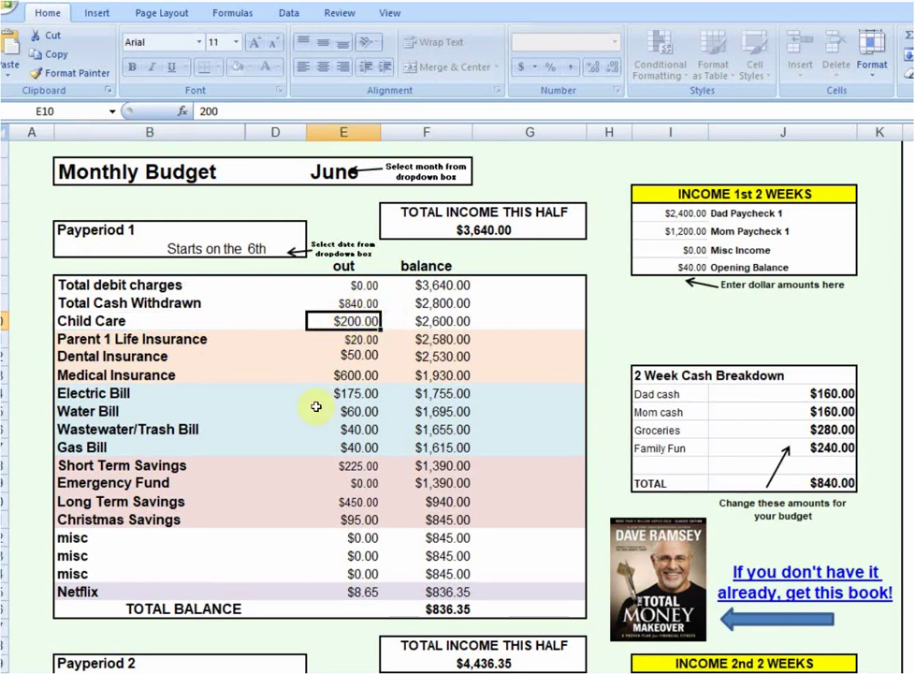
{"action": "left_click", "coordinate": [84, 341]}
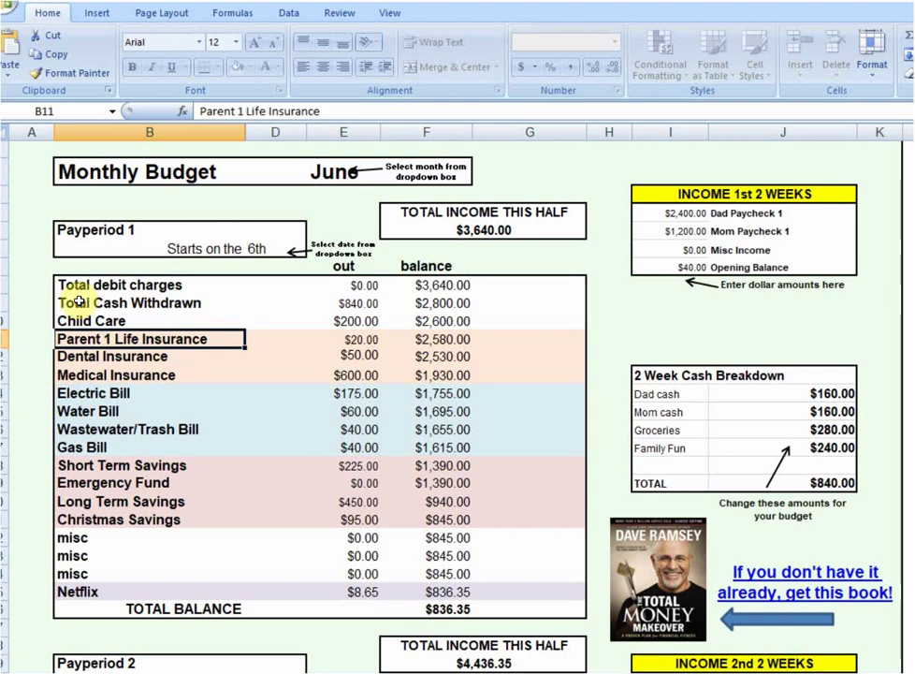
{"action": "left_click", "coordinate": [354, 301]}
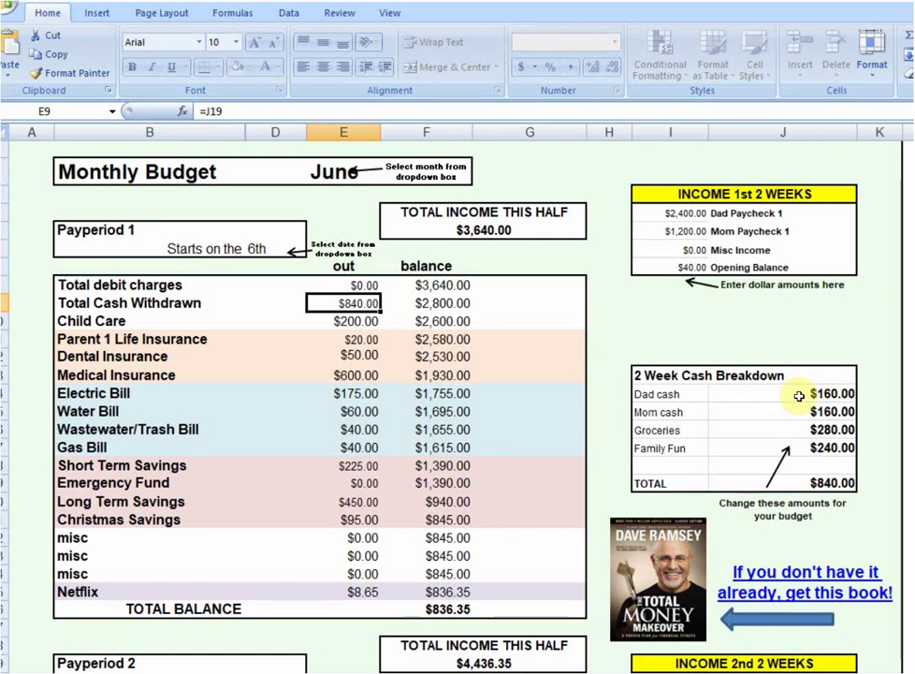
{"action": "left_click", "coordinate": [829, 396]}
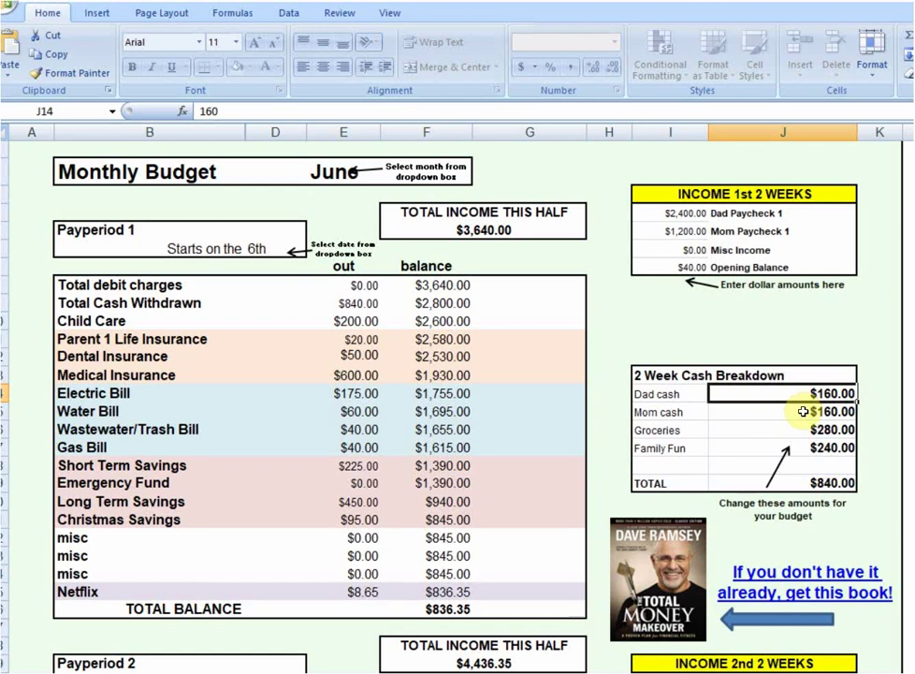
Review the Dad and Mom amounts in the 2 Week Cash Breakdown
{"action": "left_click", "coordinate": [666, 394]}
{"action": "left_click", "coordinate": [823, 394]}
{"action": "left_click", "coordinate": [798, 413]}
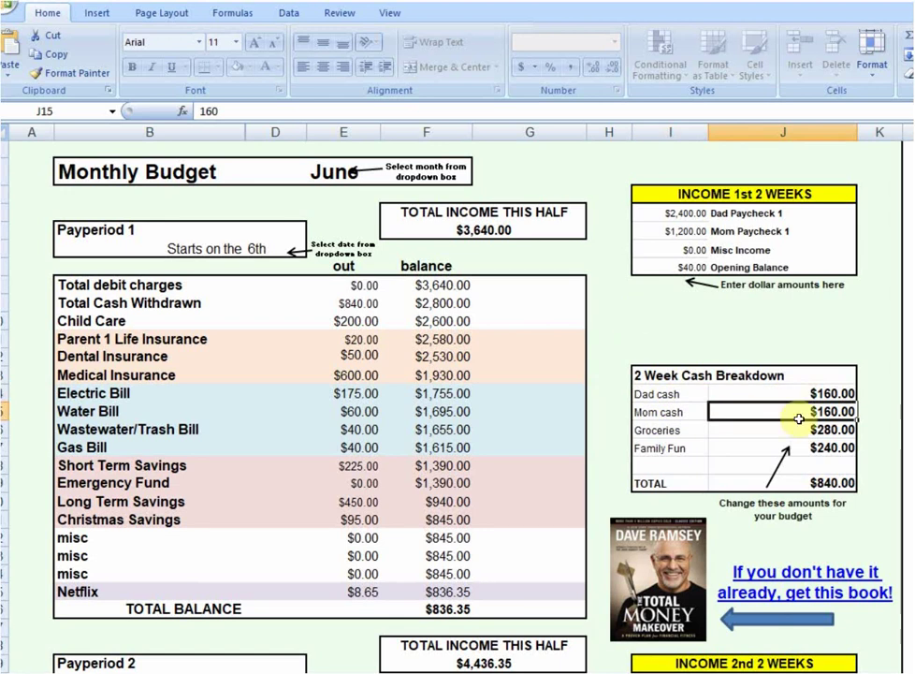
Enter 280 as the Groceries amount in J16, then check E9's =J19 formula shows $840.00
{"action": "left_click", "coordinate": [655, 431]}
{"action": "key", "text": "Right"}
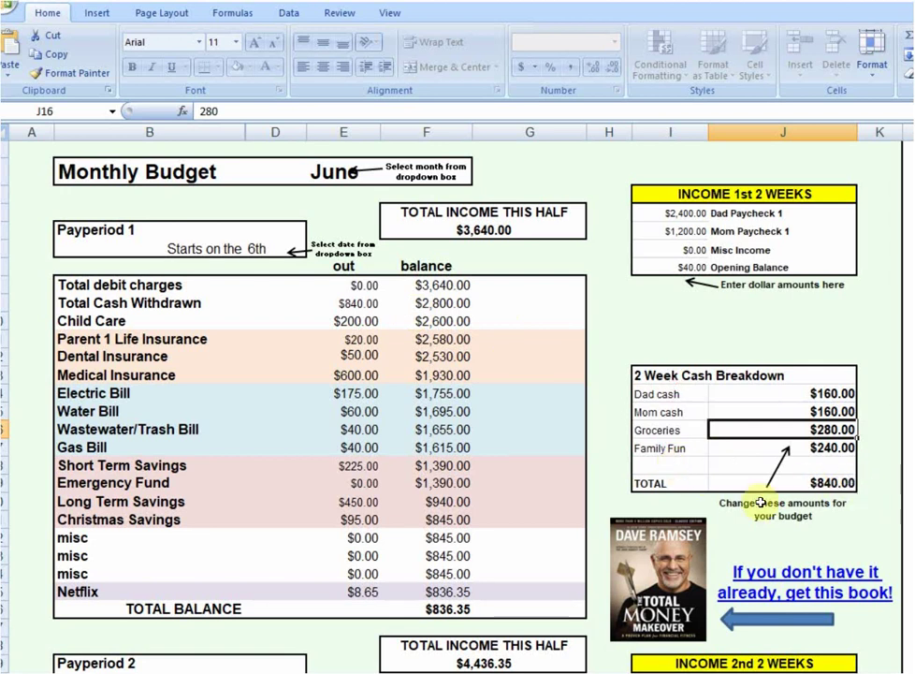
{"action": "type", "text": "280"}
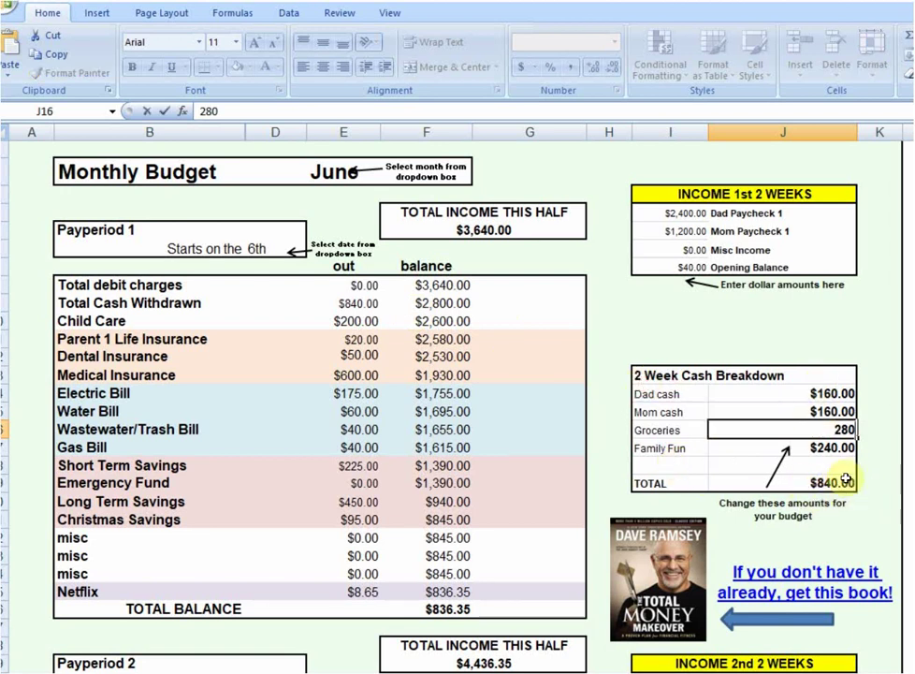
{"action": "key", "text": "Return"}
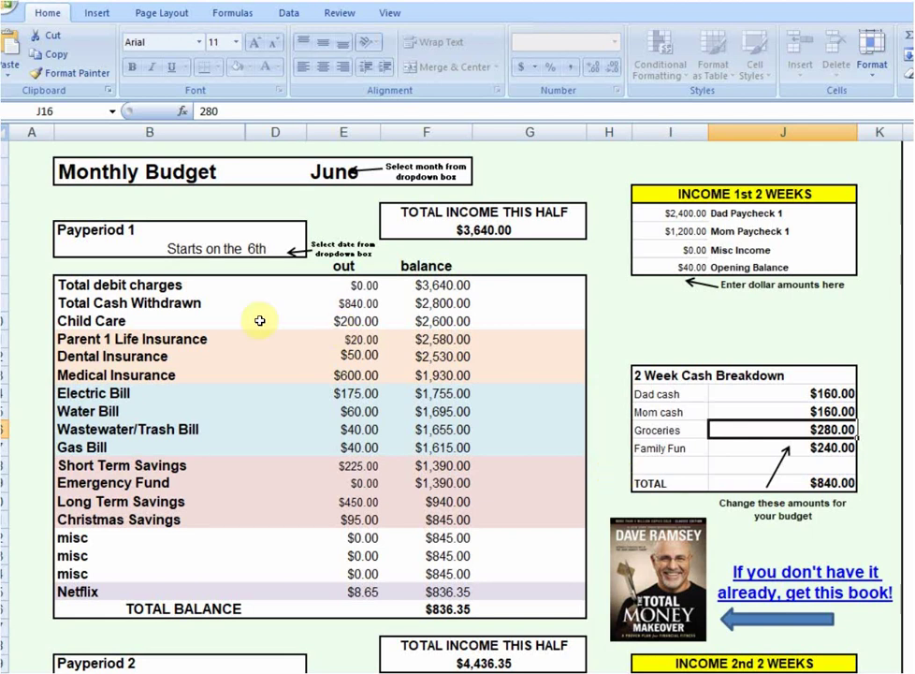
{"action": "left_click", "coordinate": [370, 302]}
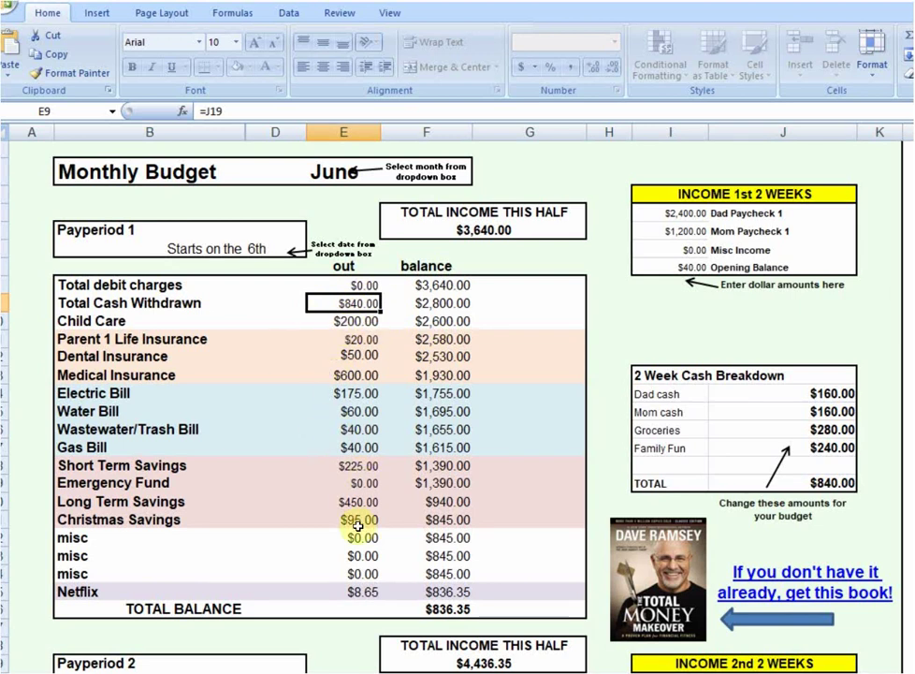
{"action": "scroll", "coordinate": [358, 527], "scroll_direction": "down", "scroll_amount": 6}
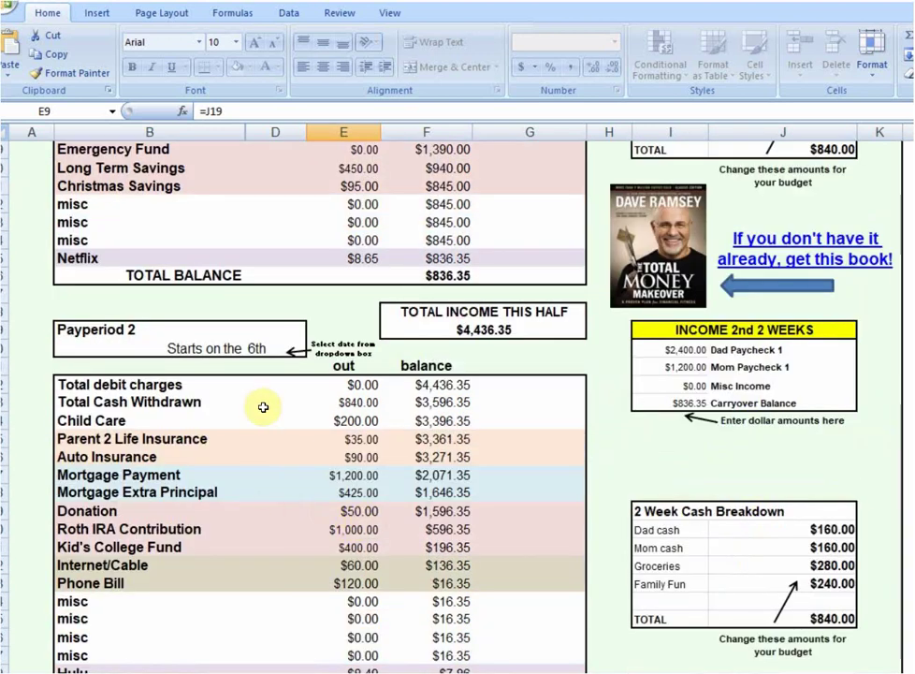
{"action": "scroll", "coordinate": [263, 408], "scroll_direction": "down", "scroll_amount": 1}
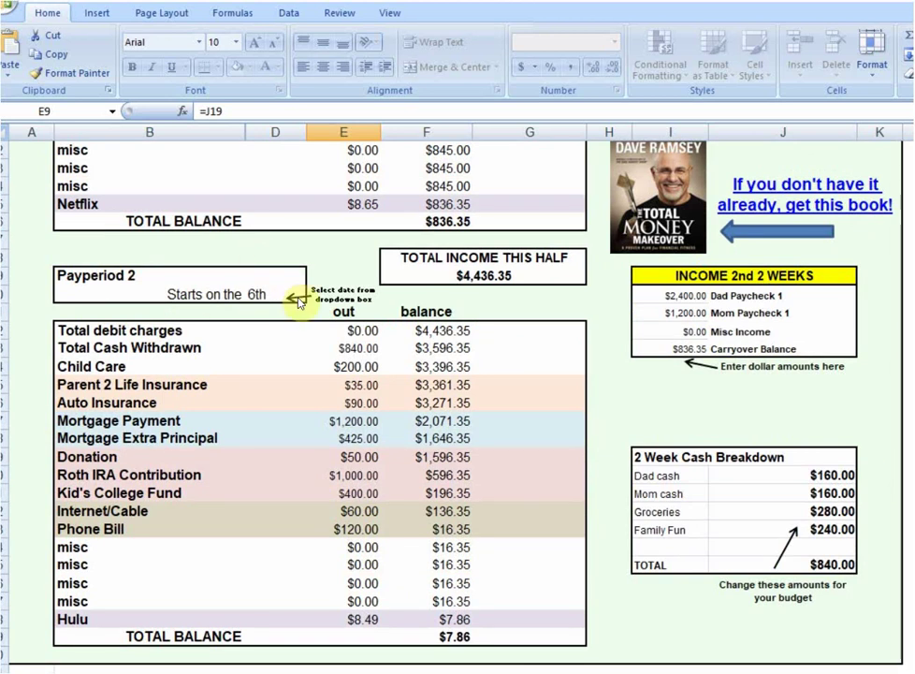
{"action": "left_click", "coordinate": [264, 294]}
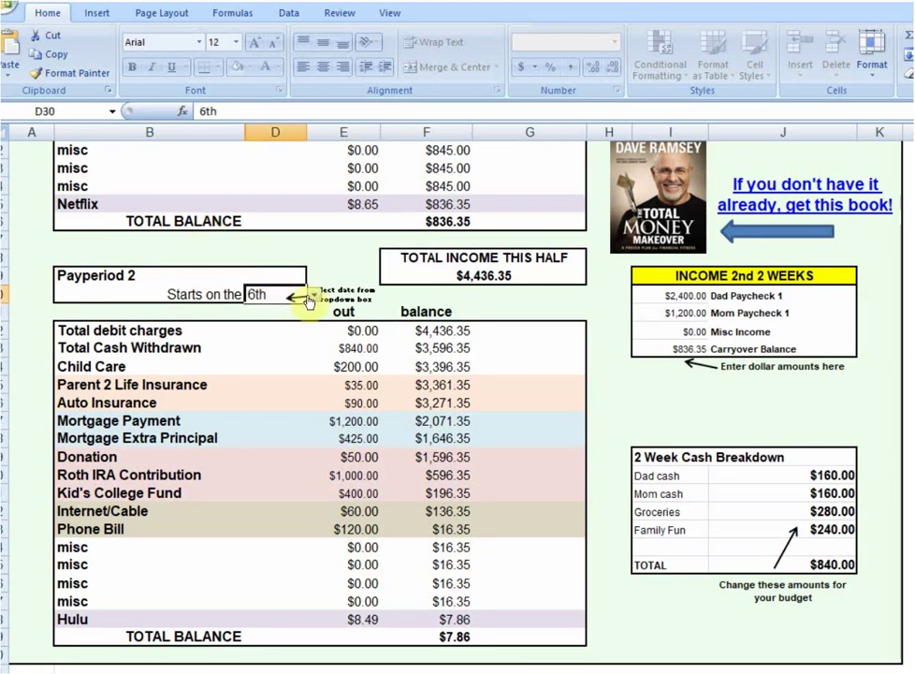
{"action": "left_click", "coordinate": [312, 295]}
{"action": "left_click", "coordinate": [186, 203]}
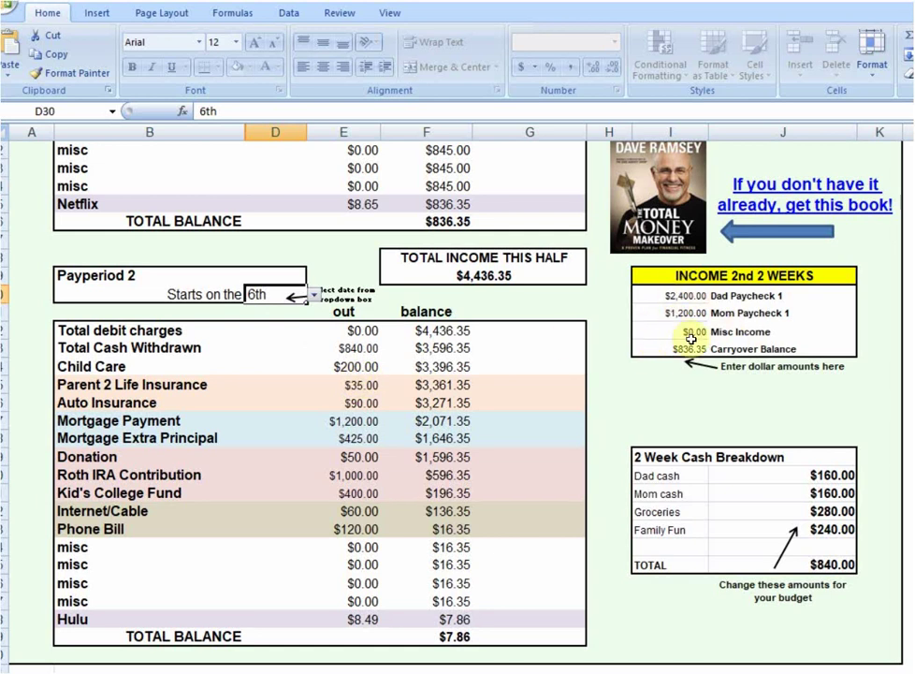
{"action": "scroll", "coordinate": [655, 360], "scroll_direction": "up", "scroll_amount": 1}
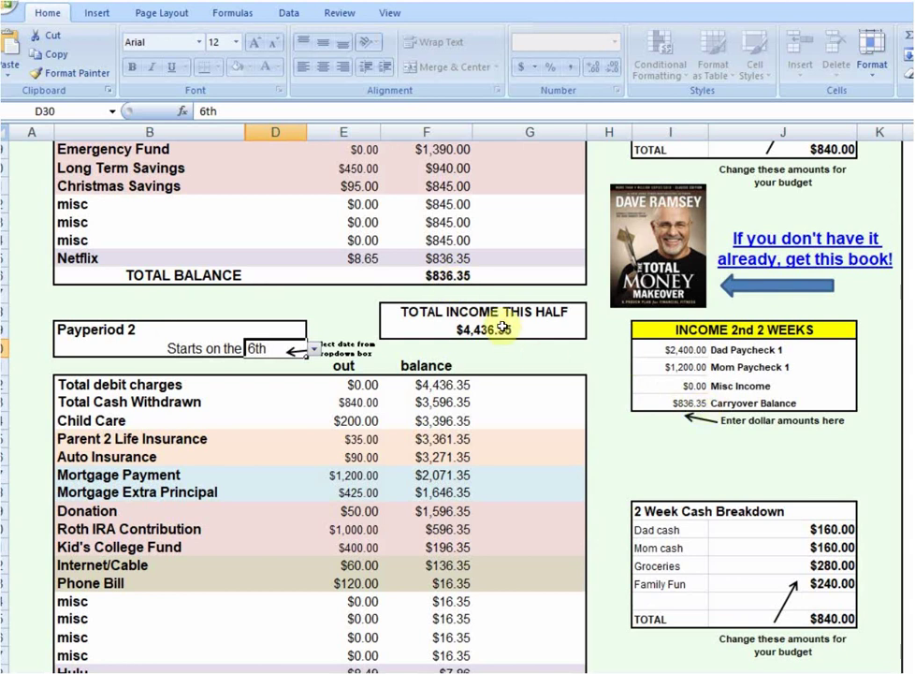
{"action": "scroll", "coordinate": [496, 328], "scroll_direction": "down", "scroll_amount": 1}
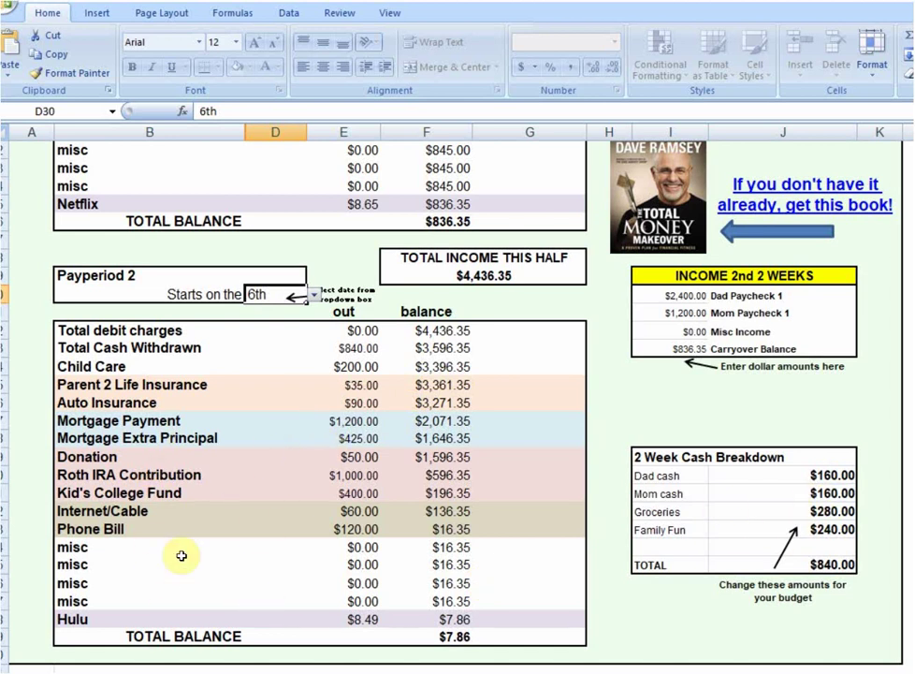
{"action": "scroll", "coordinate": [181, 551], "scroll_direction": "up", "scroll_amount": 5}
{"action": "scroll", "coordinate": [159, 510], "scroll_direction": "down", "scroll_amount": 1}
{"action": "scroll", "coordinate": [159, 510], "scroll_direction": "down", "scroll_amount": 3}
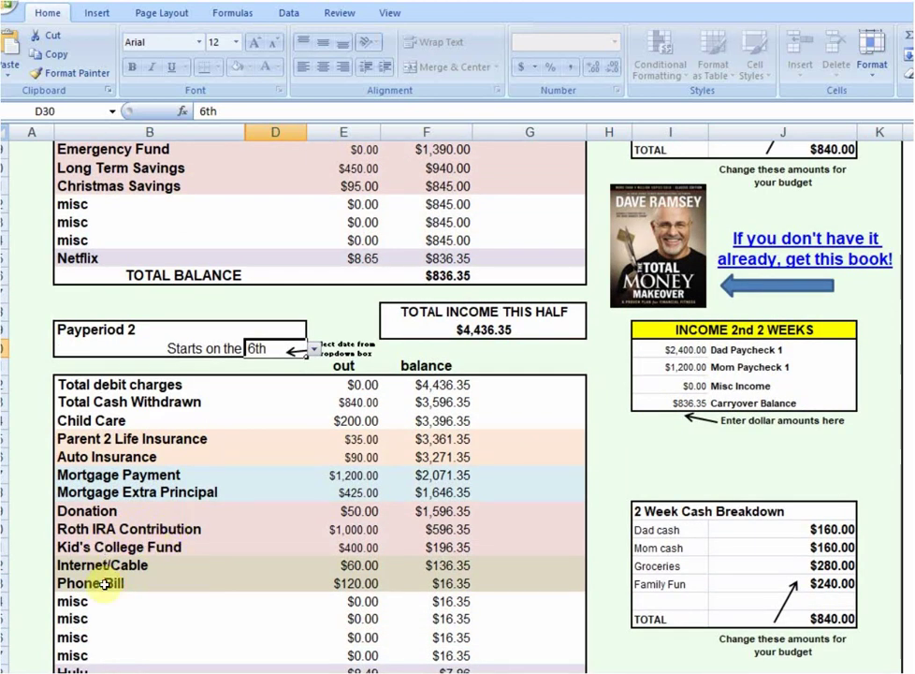
{"action": "scroll", "coordinate": [112, 496], "scroll_direction": "up", "scroll_amount": 1}
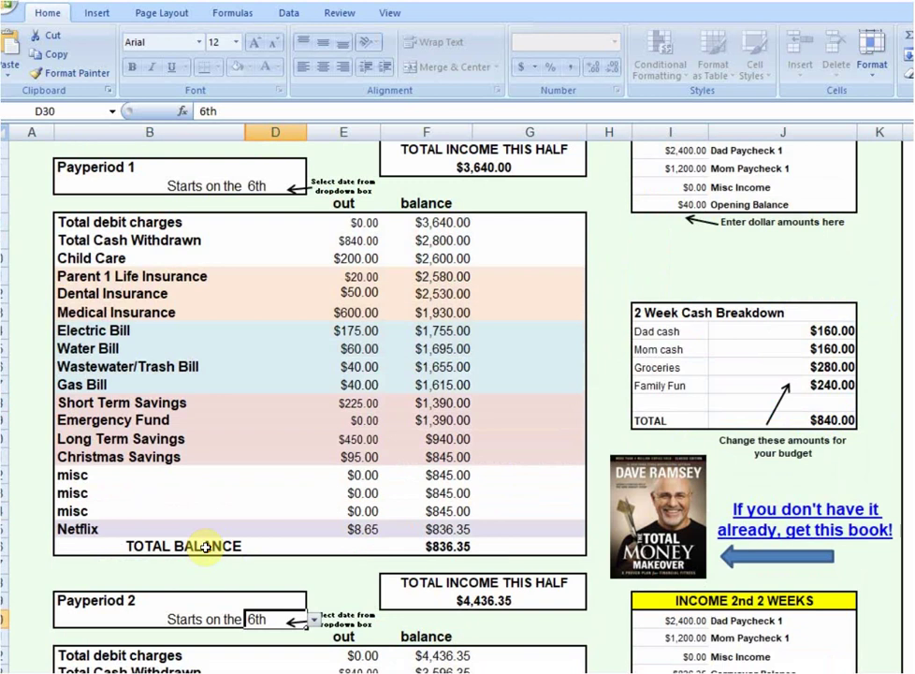
{"action": "scroll", "coordinate": [202, 543], "scroll_direction": "up", "scroll_amount": 4}
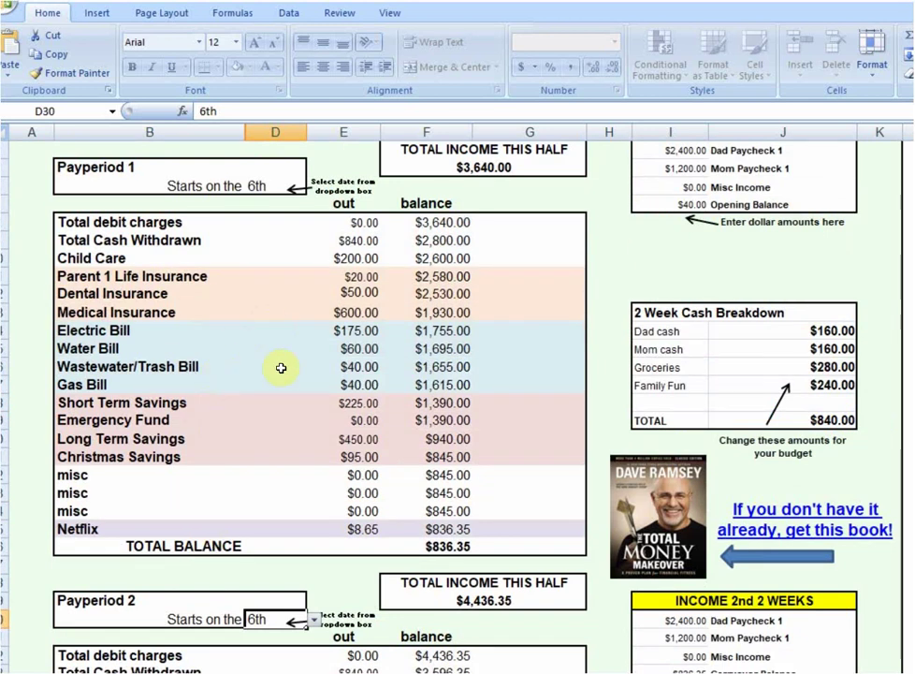
{"action": "scroll", "coordinate": [290, 434], "scroll_direction": "up", "scroll_amount": 1}
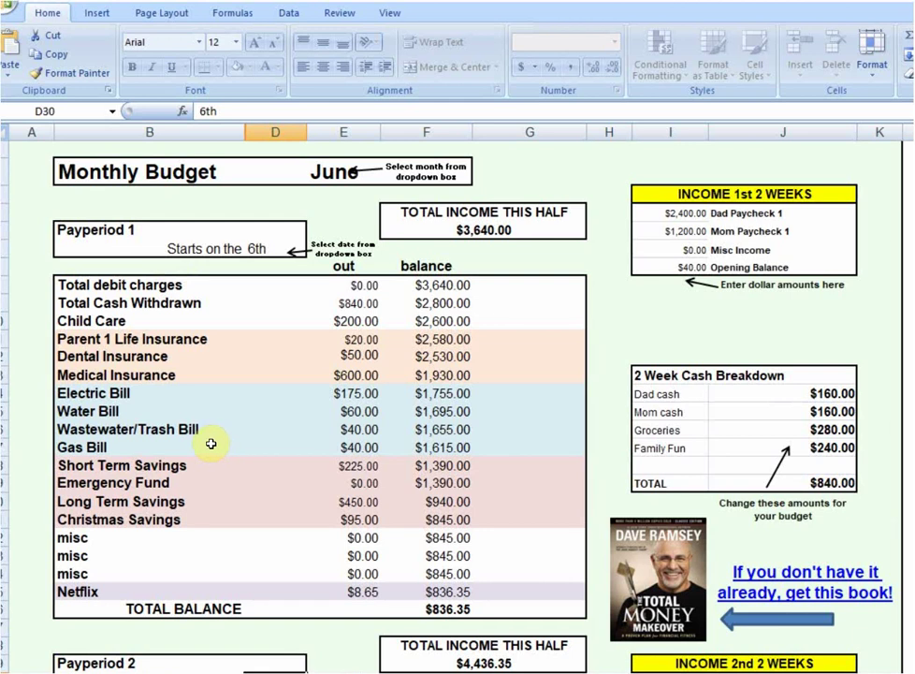
{"action": "scroll", "coordinate": [212, 444], "scroll_direction": "down", "scroll_amount": 8}
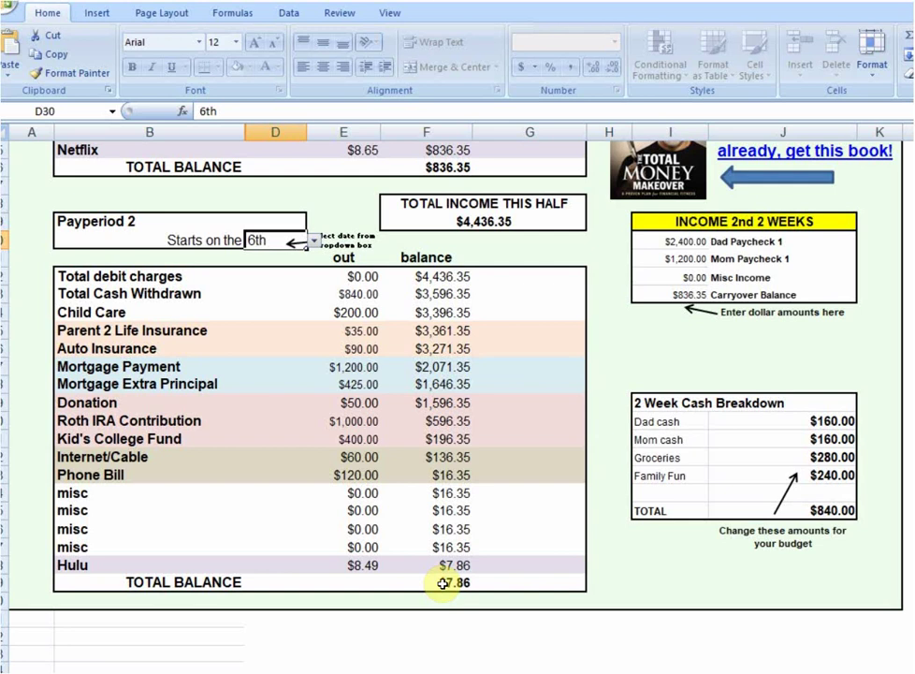
{"action": "scroll", "coordinate": [442, 585], "scroll_direction": "up", "scroll_amount": 8}
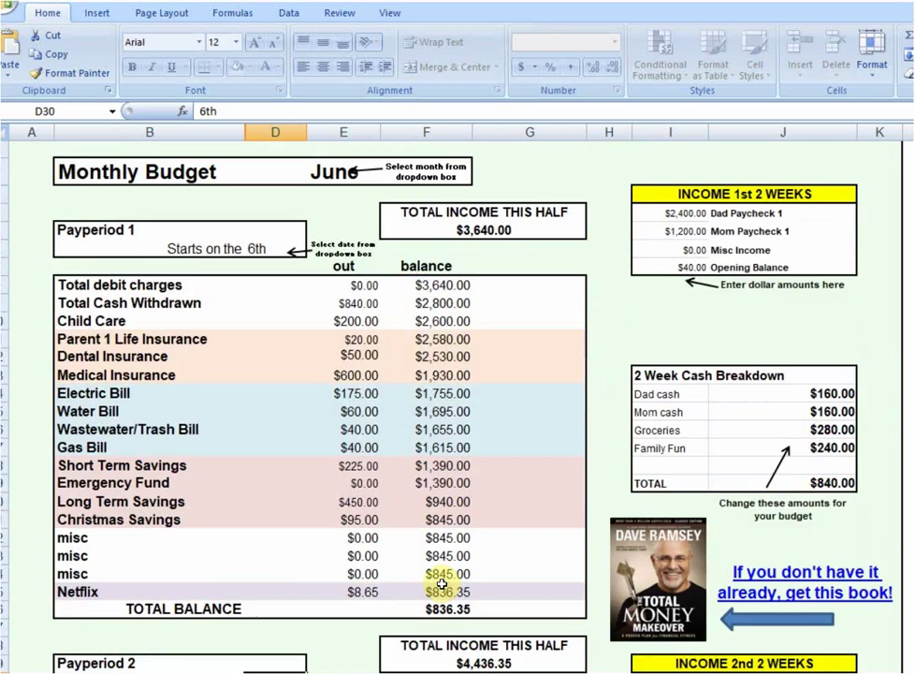